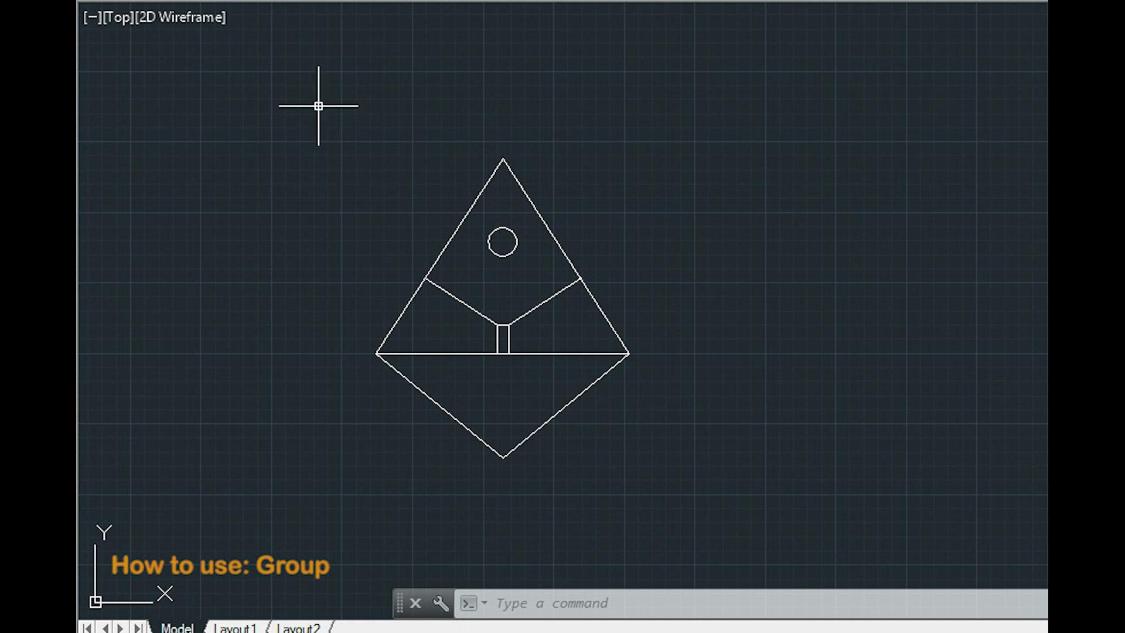
Step: Window-select the figure's 16 objects, group them unnamed, and test that they select as one
{"action": "left_click", "coordinate": [299, 81]}
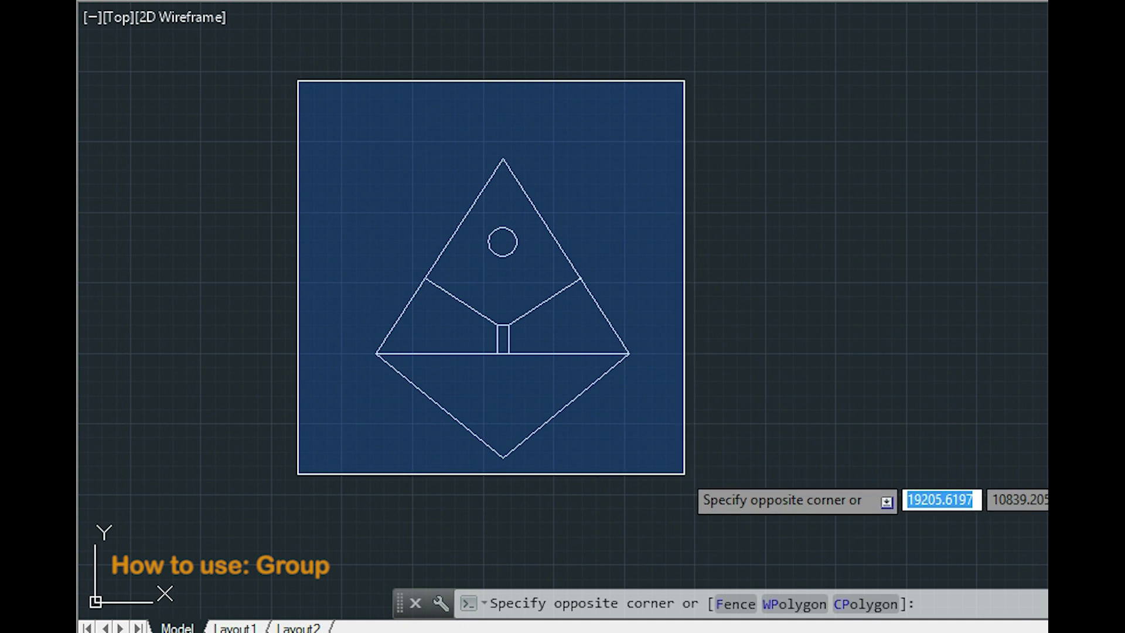
{"action": "left_click", "coordinate": [684, 473]}
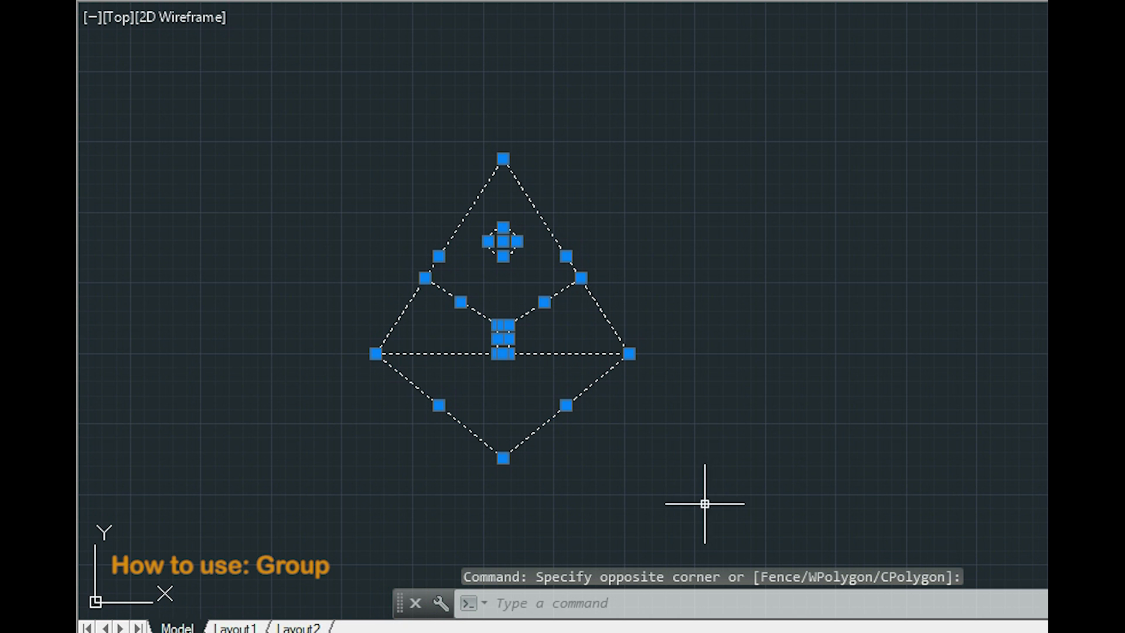
{"action": "right_click", "coordinate": [616, 552]}
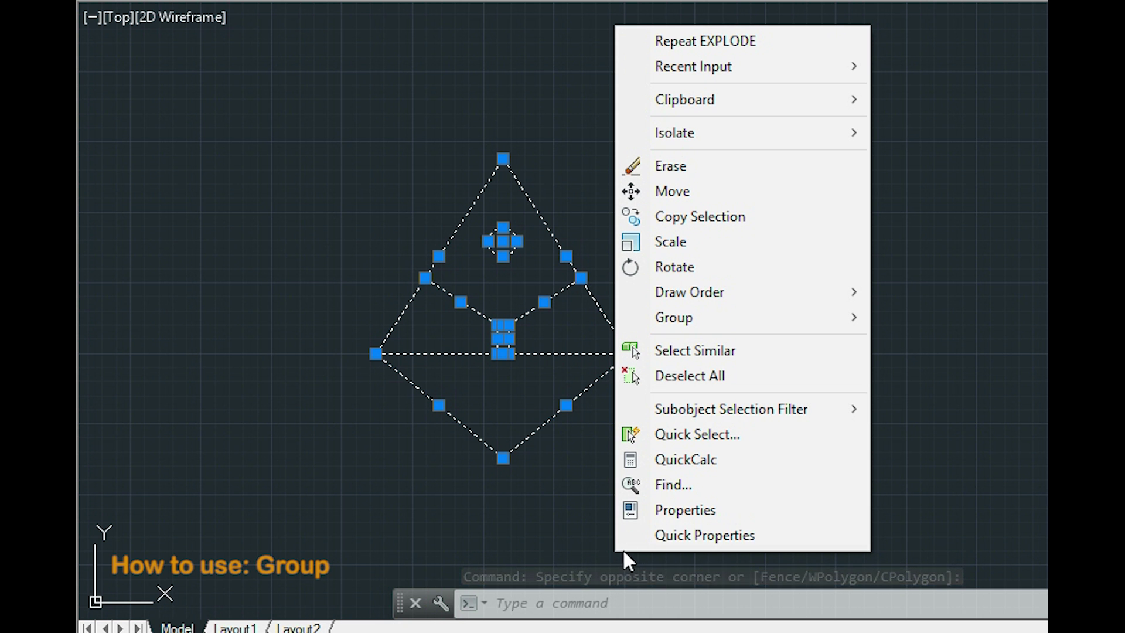
{"action": "mouse_move", "coordinate": [738, 318]}
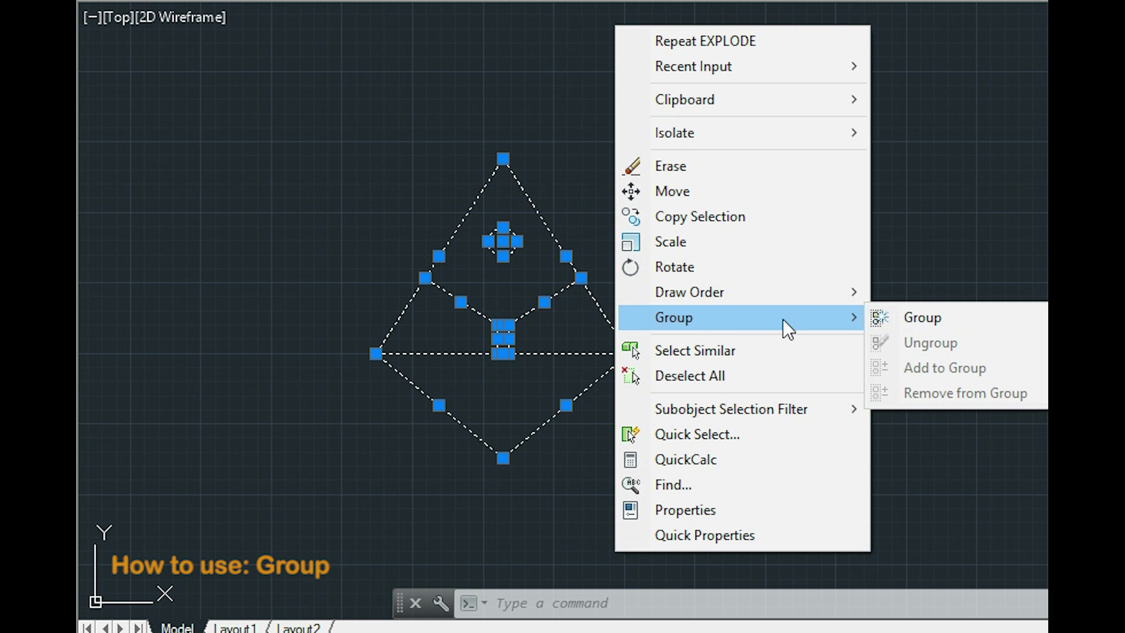
{"action": "left_click", "coordinate": [989, 318]}
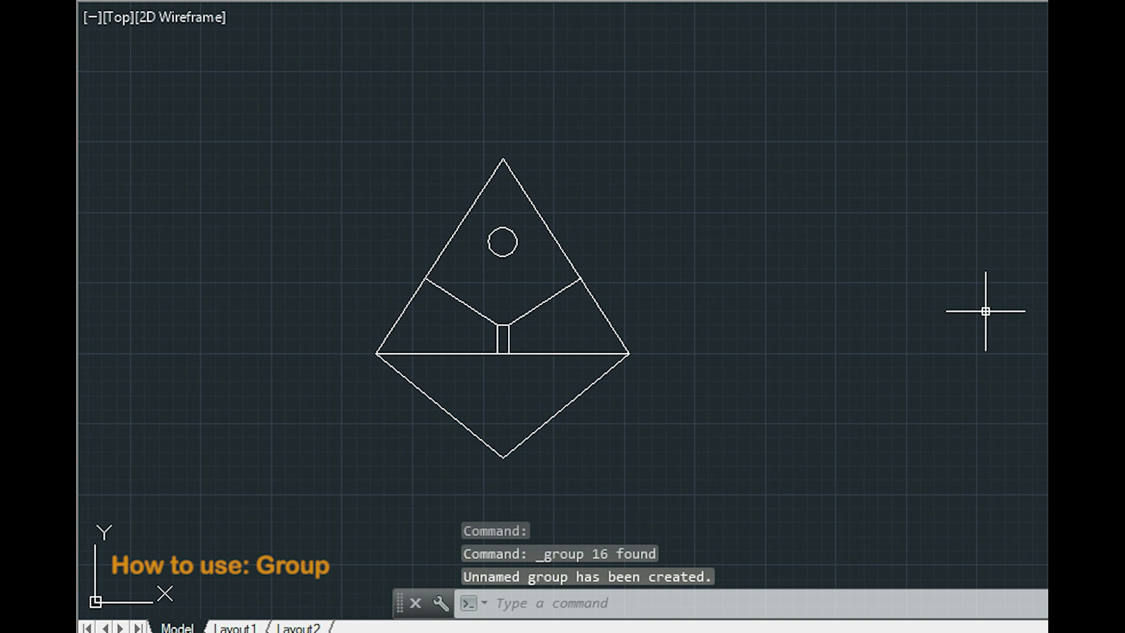
{"action": "left_click", "coordinate": [603, 317]}
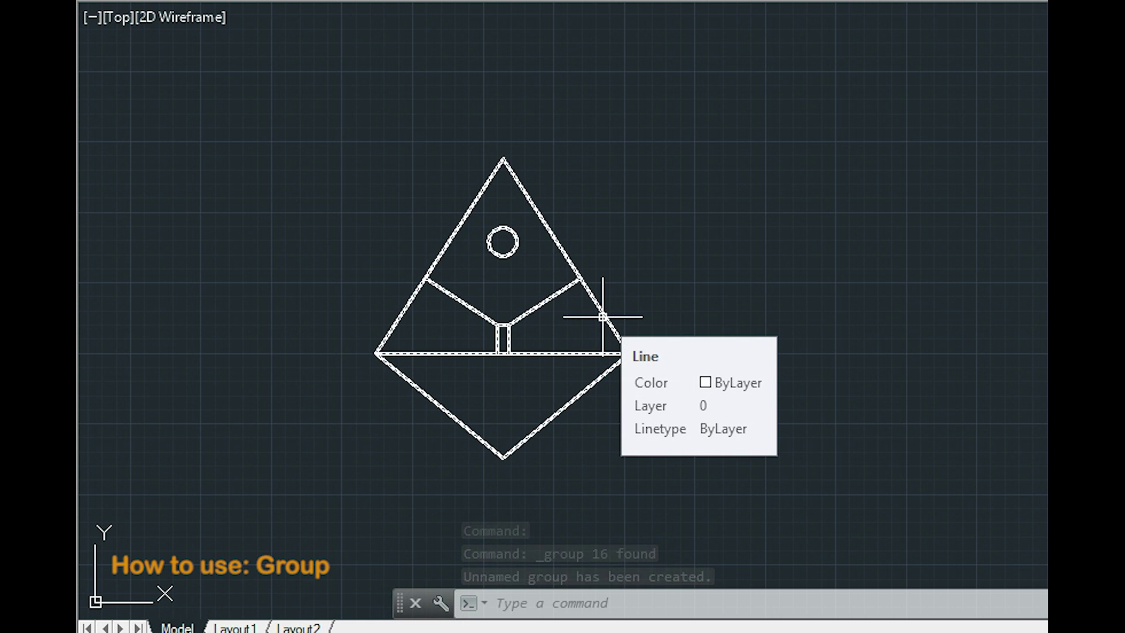
{"action": "left_click", "coordinate": [603, 317]}
{"action": "key", "text": "Escape"}
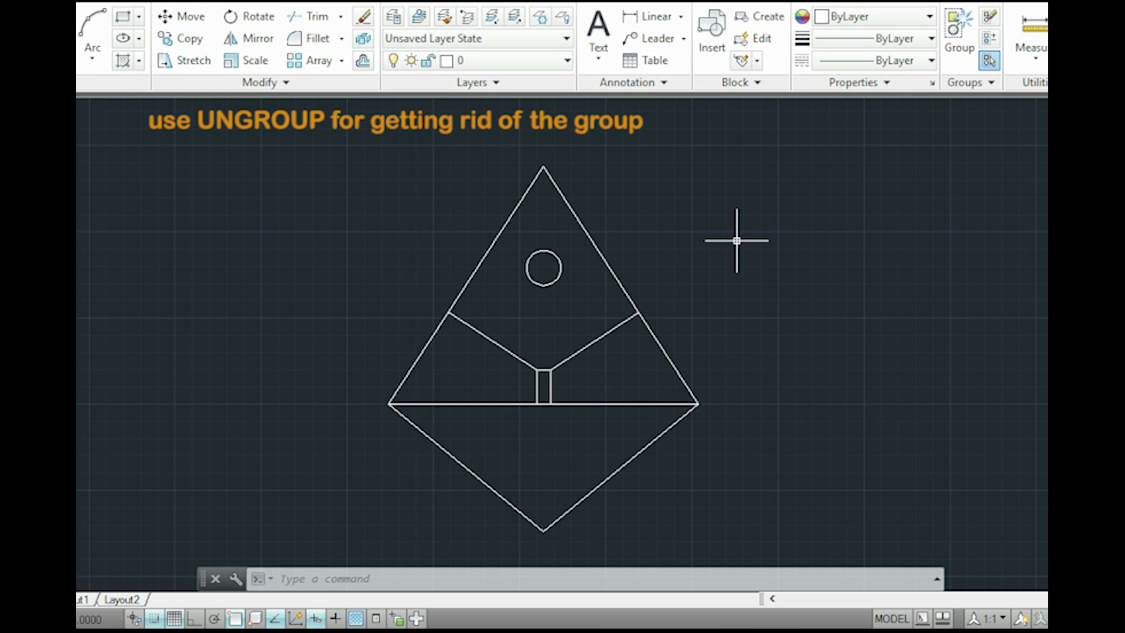
Step: Ungroup the diamond figure back into its separate lines and circle
{"action": "left_click", "coordinate": [623, 286]}
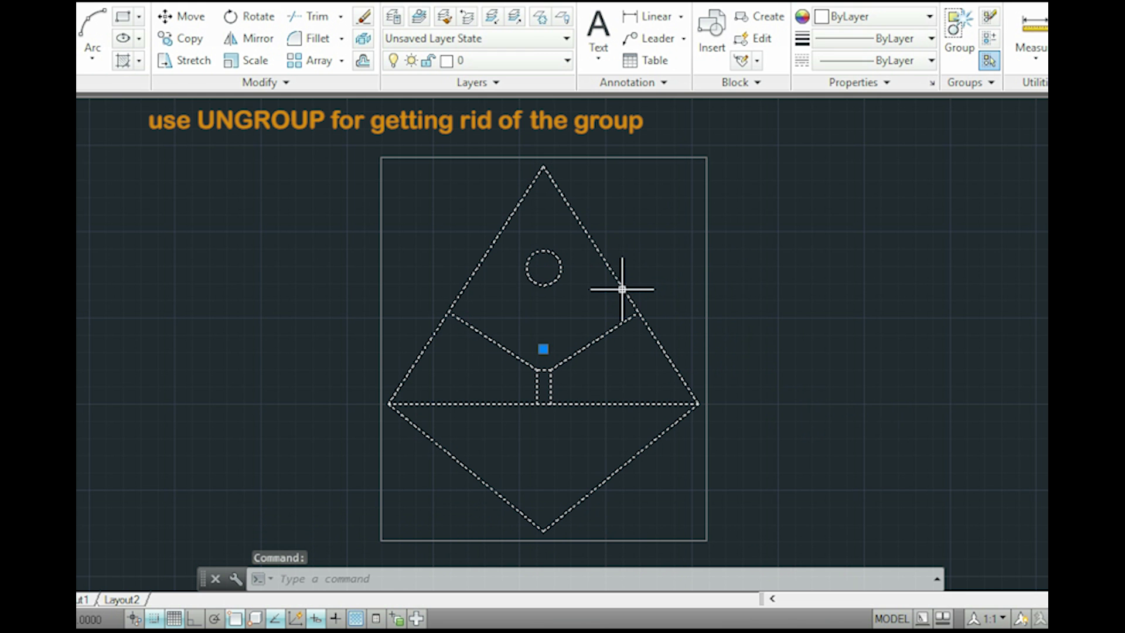
{"action": "right_click", "coordinate": [580, 329]}
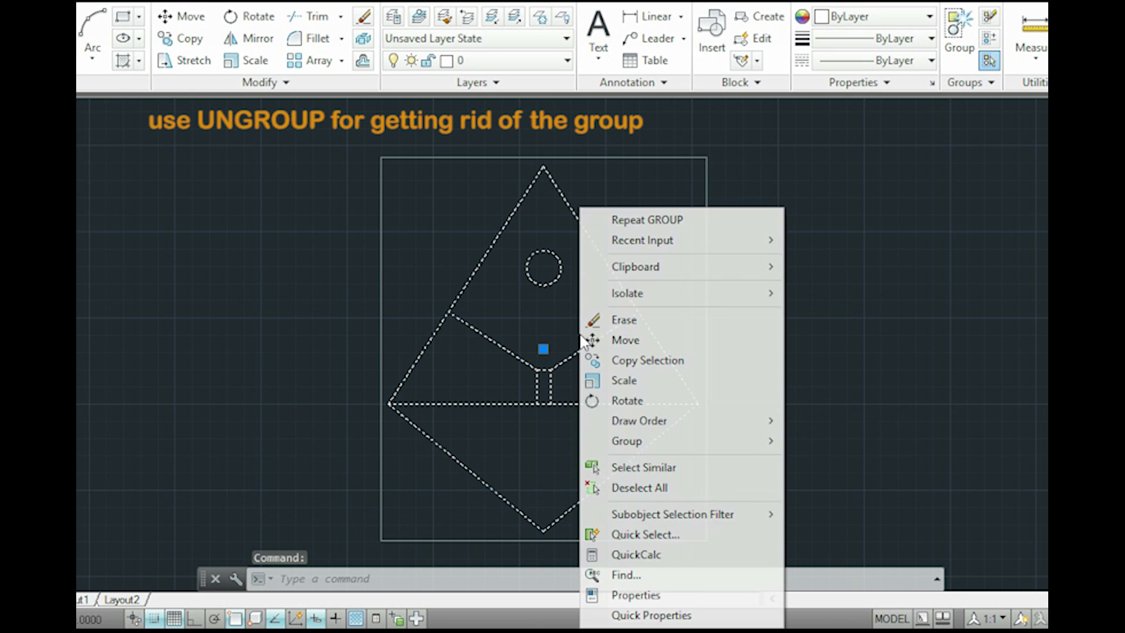
{"action": "mouse_move", "coordinate": [627, 440]}
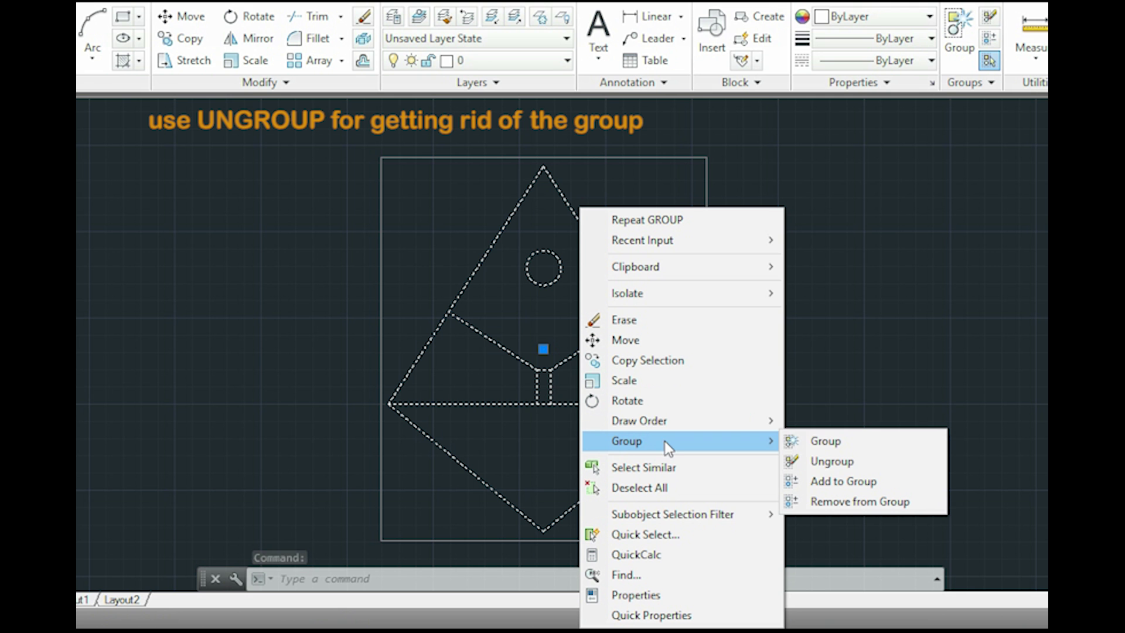
{"action": "left_click", "coordinate": [840, 464]}
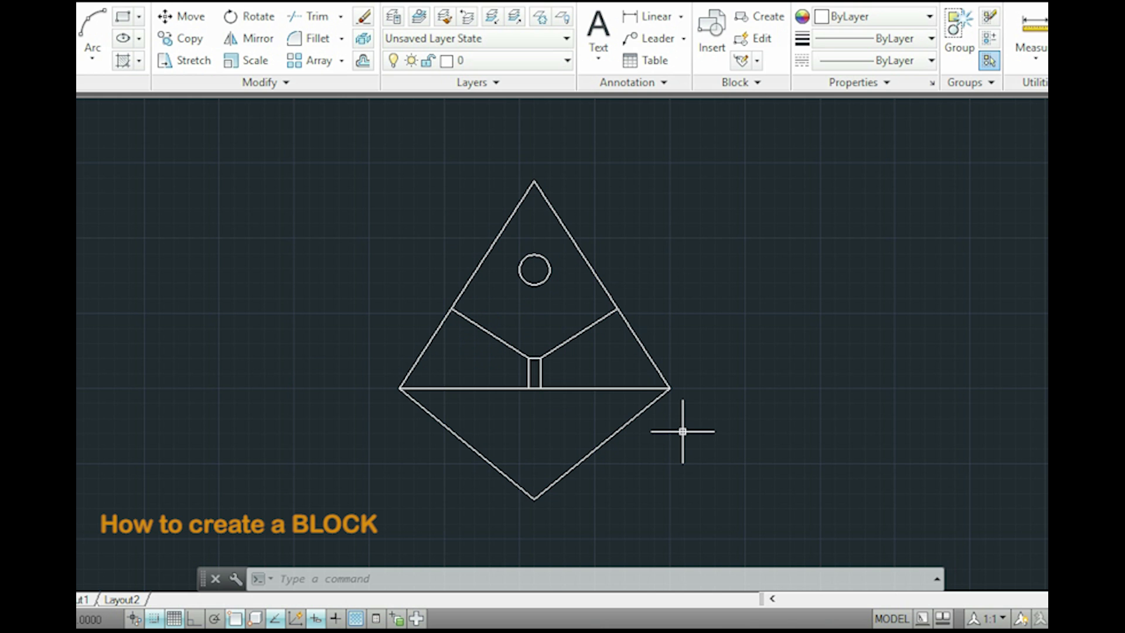
{"action": "type", "text": "bl"}
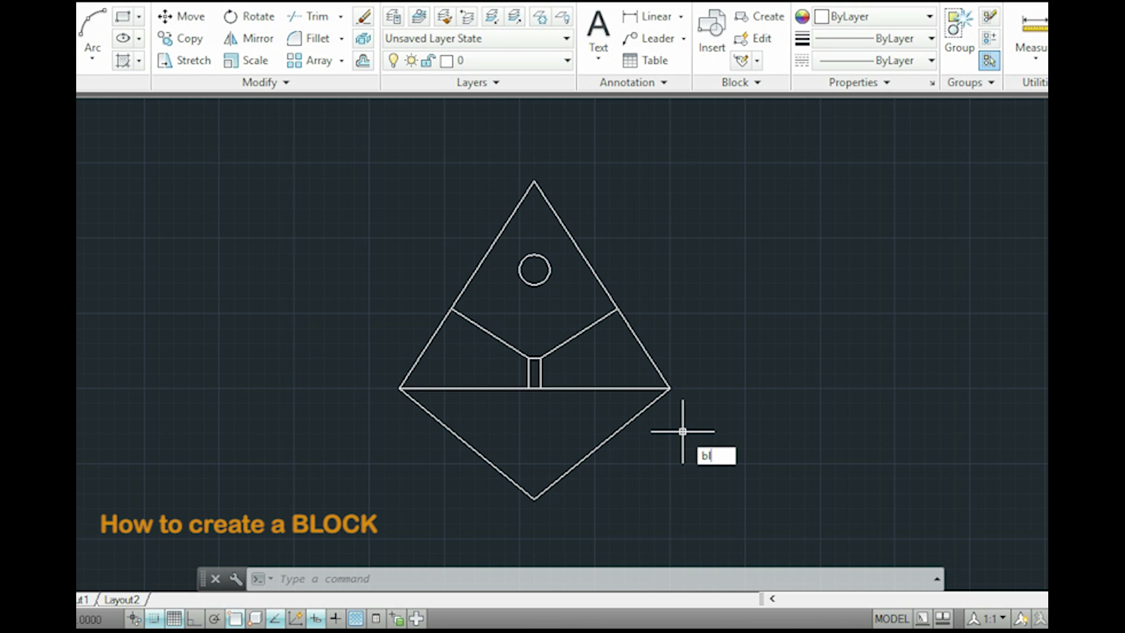
{"action": "type", "text": "ock"}
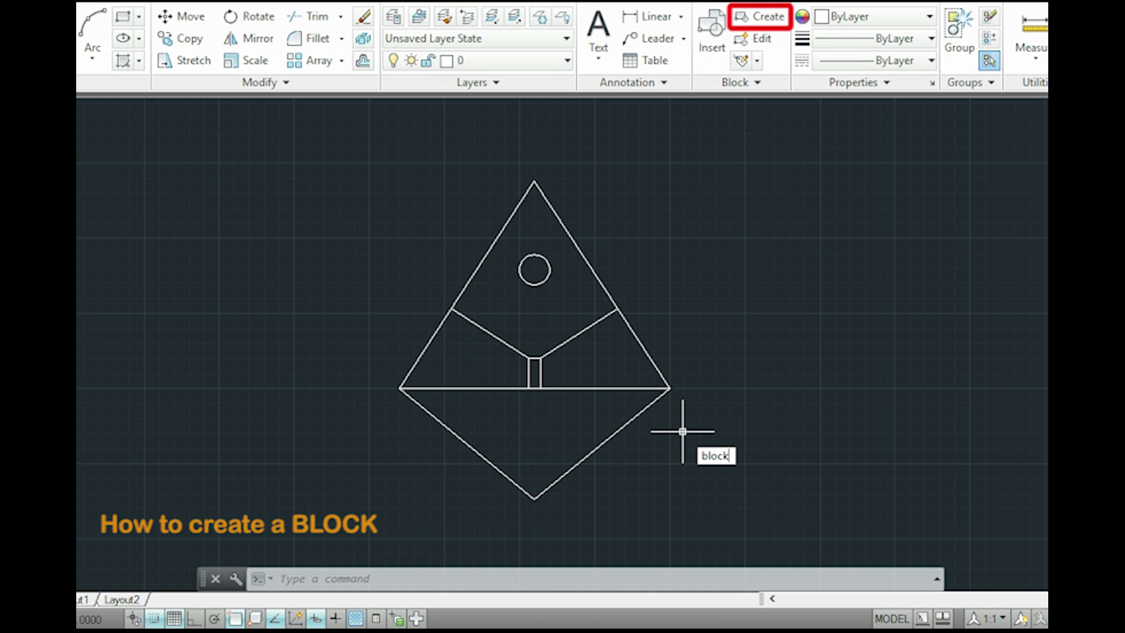
Step: Run BLOCK to start defining the new block named 'figure'
{"action": "key", "text": "Return"}
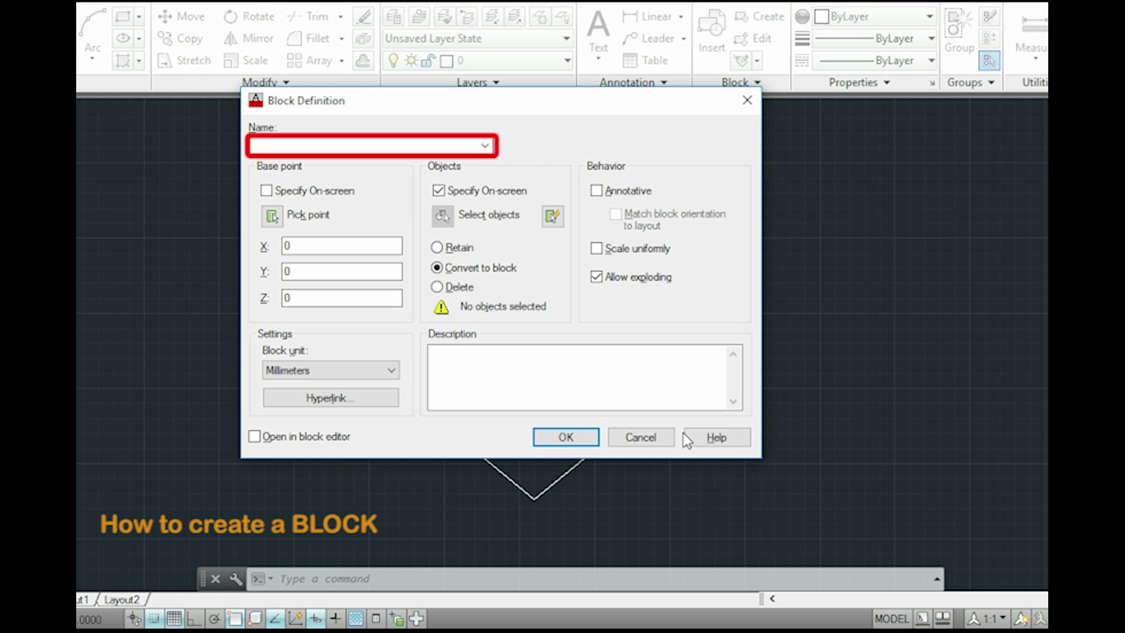
{"action": "type", "text": "figu"}
{"action": "type", "text": "re"}
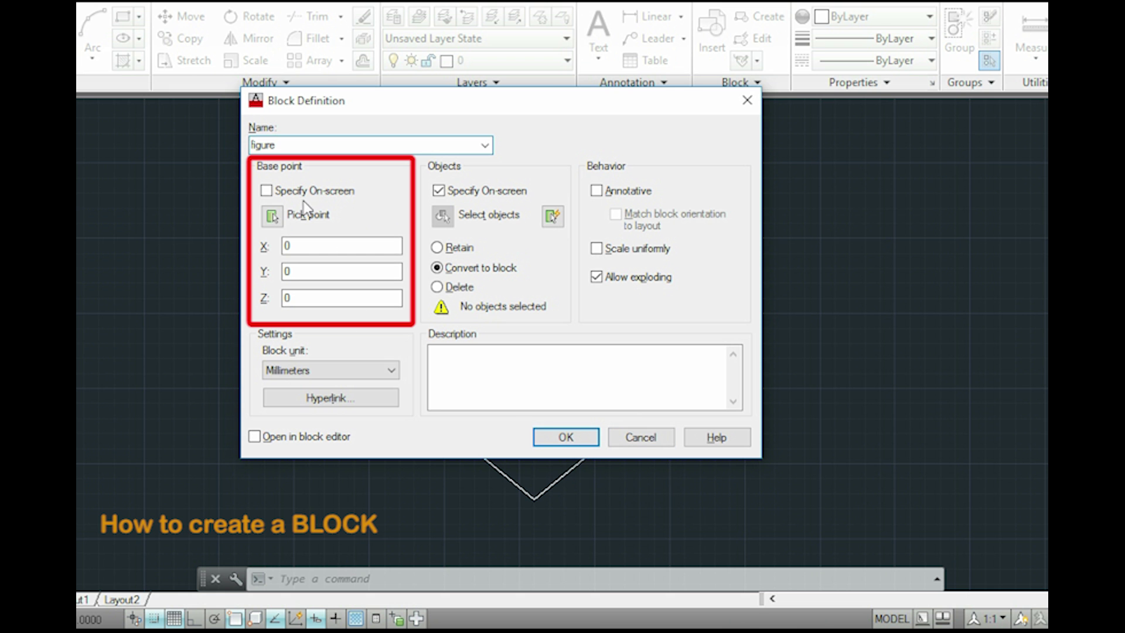
Step: Define block 'figure' from all 16 objects, based at the diamond's right corner
{"action": "left_click", "coordinate": [272, 215]}
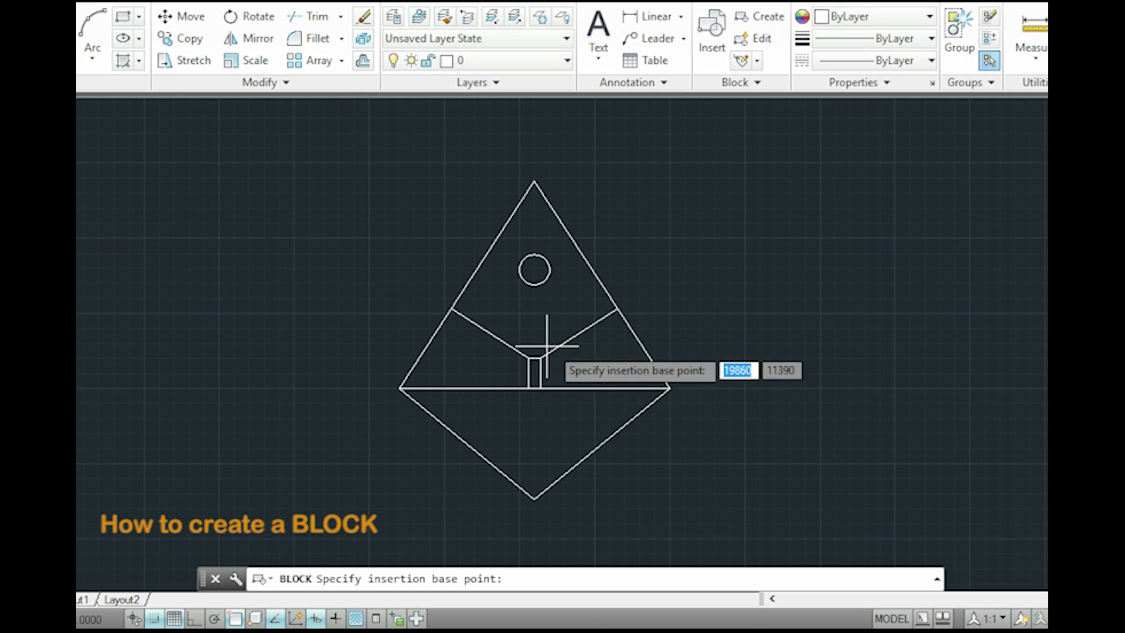
{"action": "left_click", "coordinate": [671, 387]}
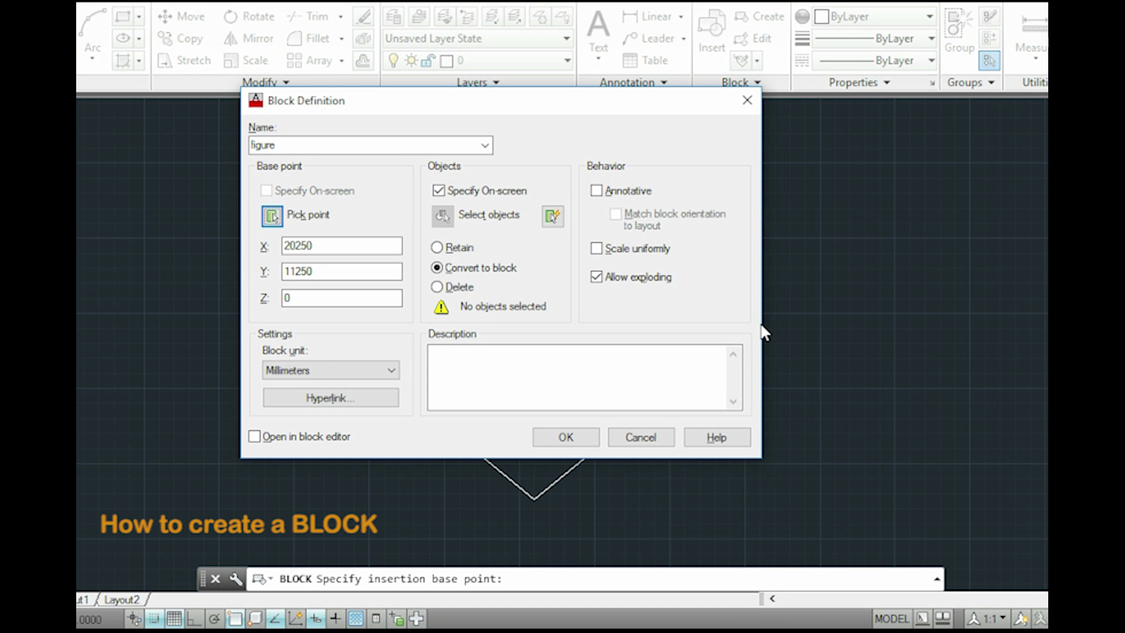
{"action": "left_click", "coordinate": [567, 436]}
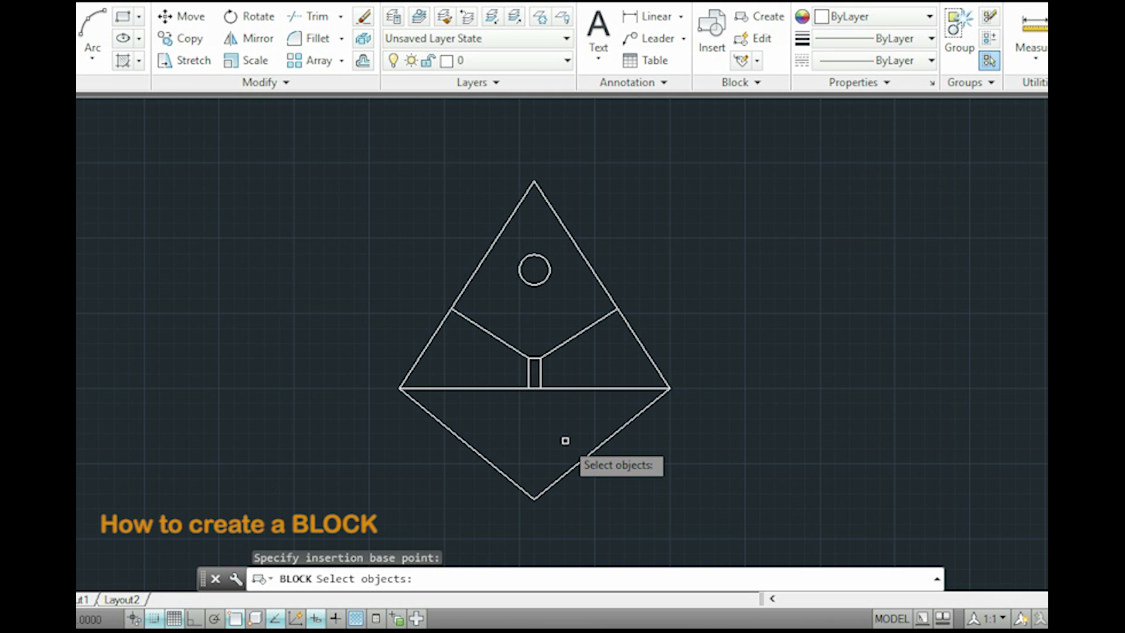
{"action": "left_click", "coordinate": [342, 151]}
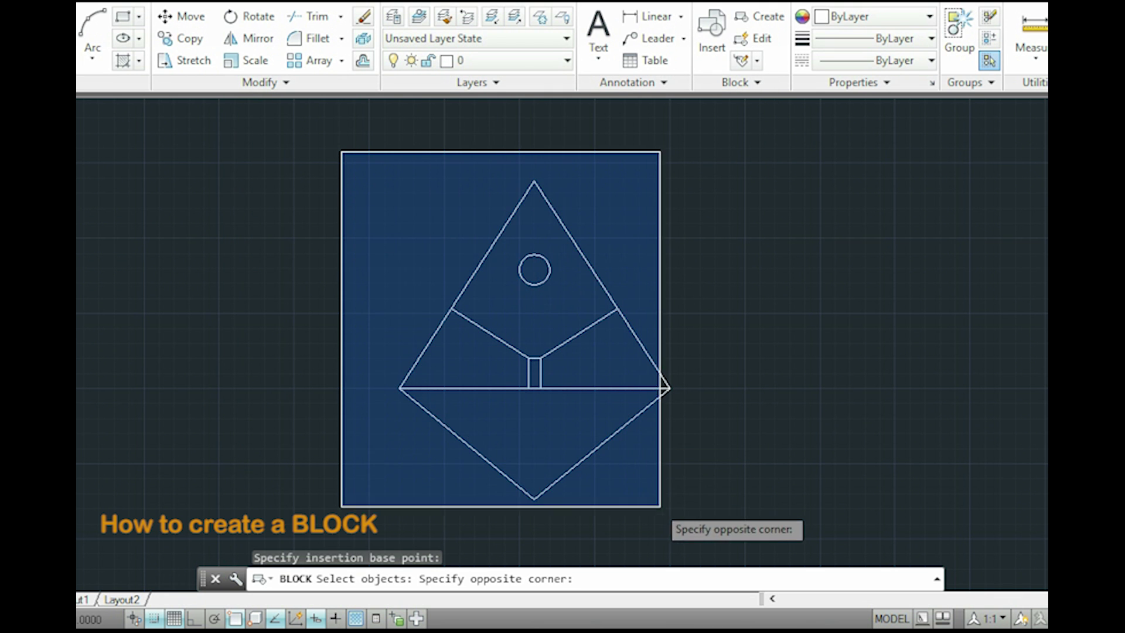
{"action": "left_click", "coordinate": [706, 523]}
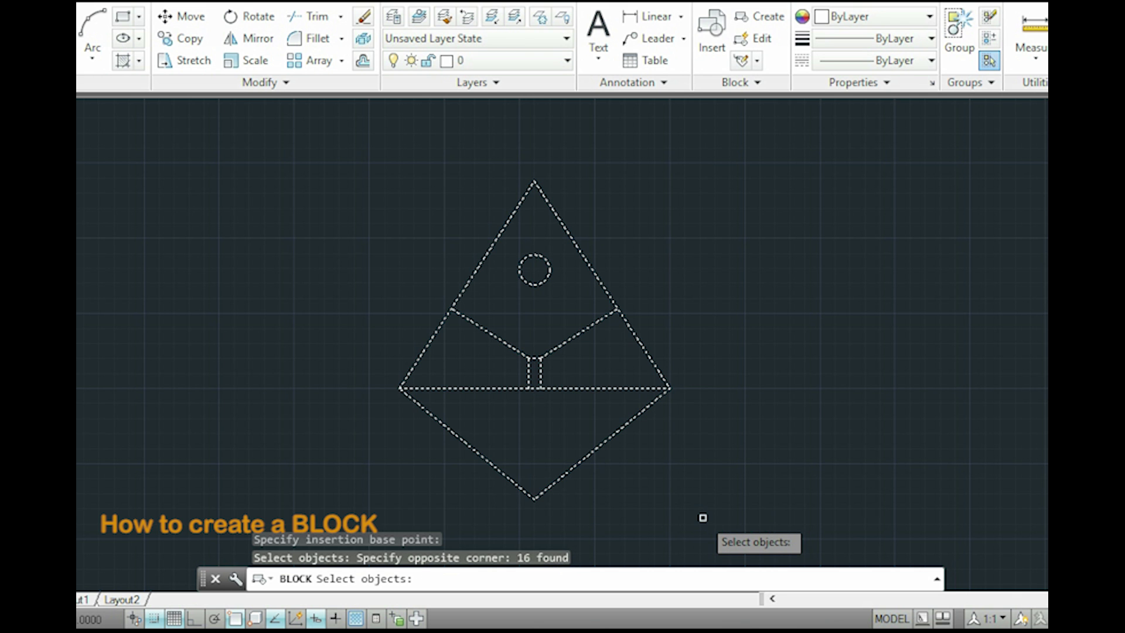
{"action": "key", "text": "Return"}
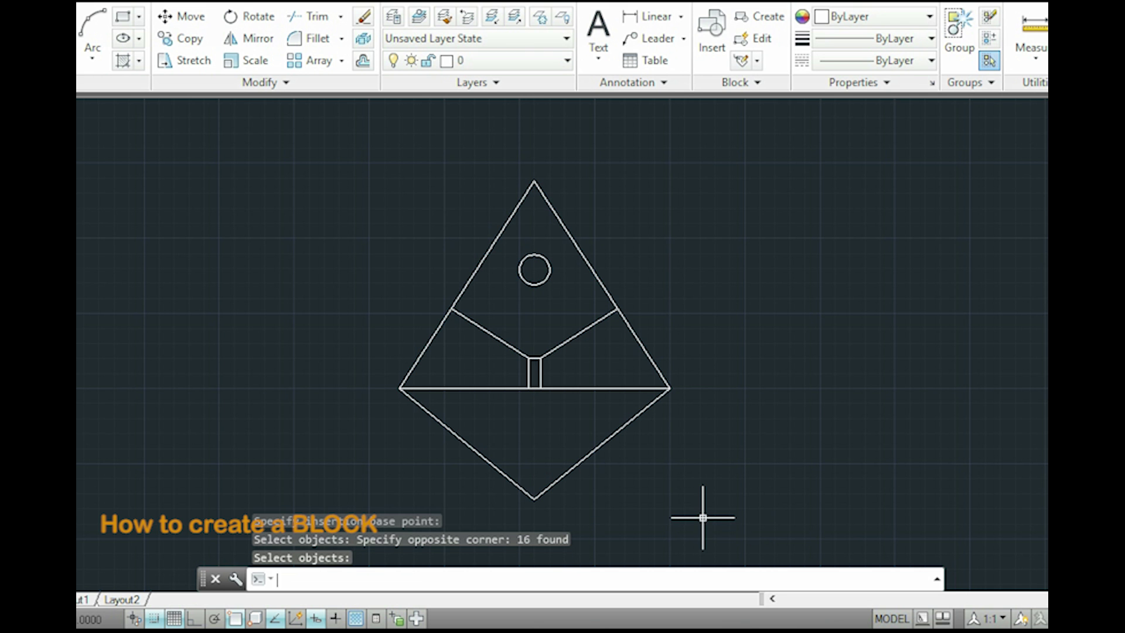
{"action": "left_click", "coordinate": [621, 313]}
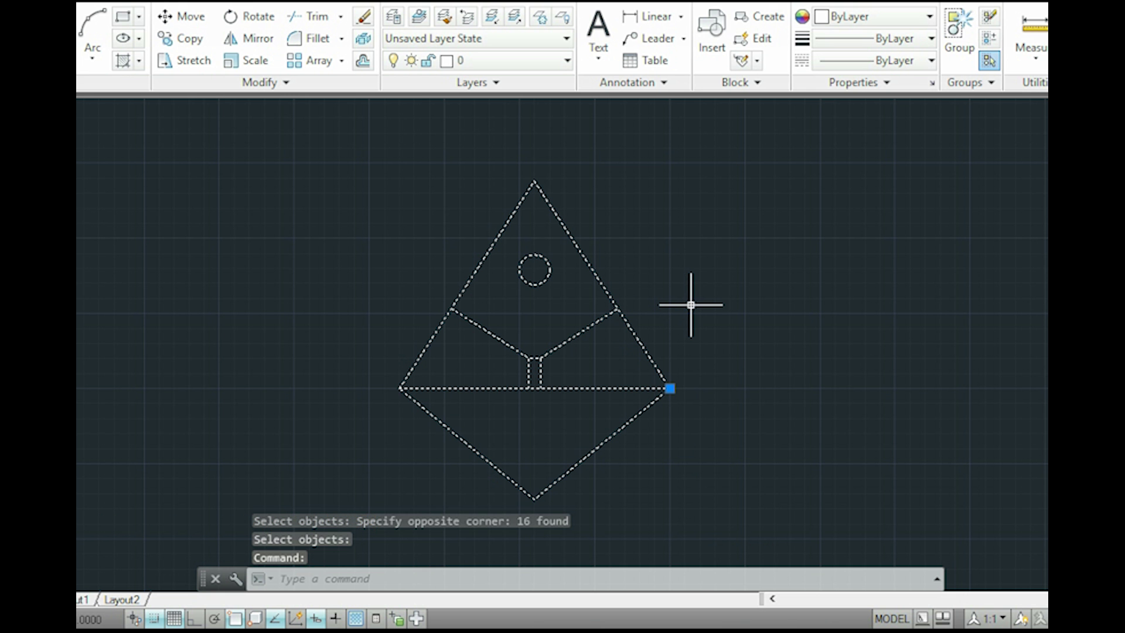
{"action": "key", "text": "Escape"}
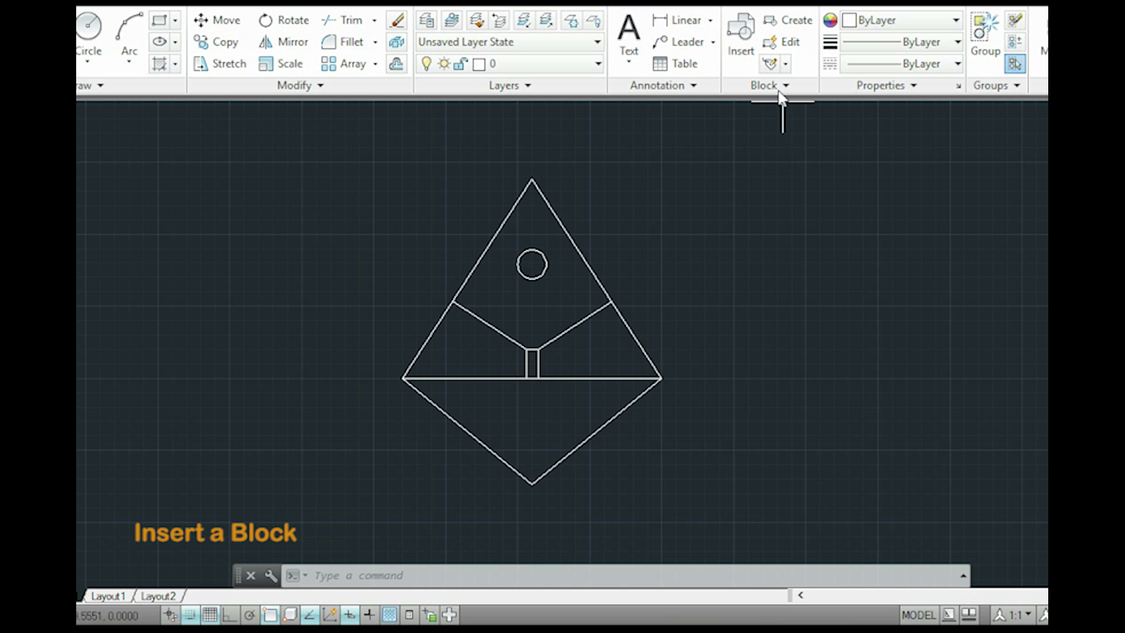
Step: Insert block 'figure' and place the copy right of the original figure
{"action": "left_click", "coordinate": [742, 34]}
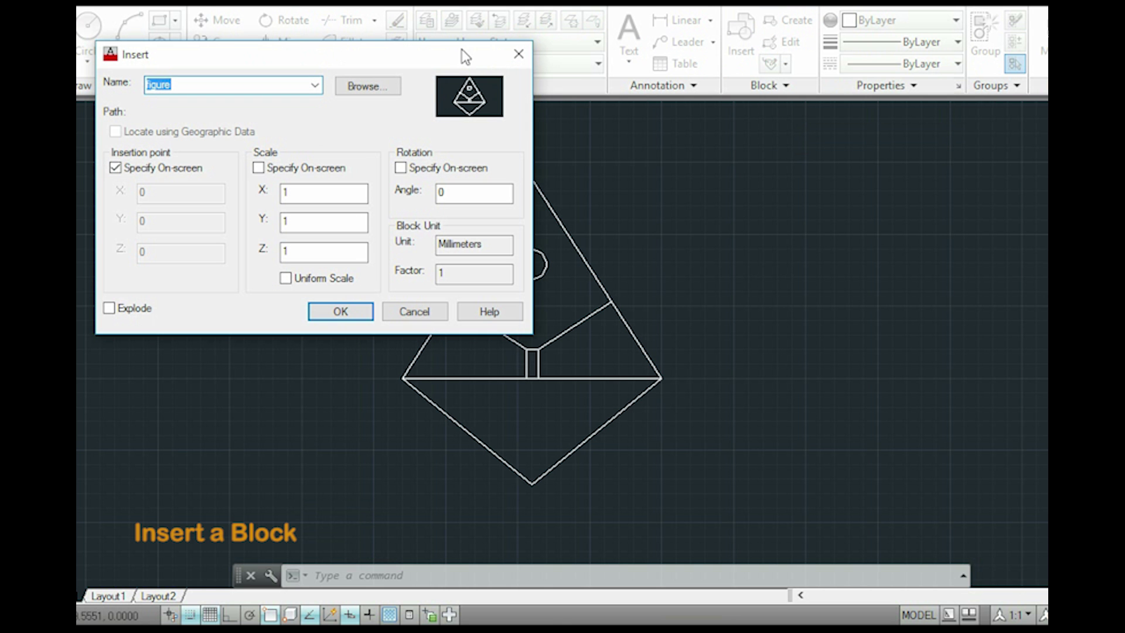
{"action": "left_click", "coordinate": [314, 85]}
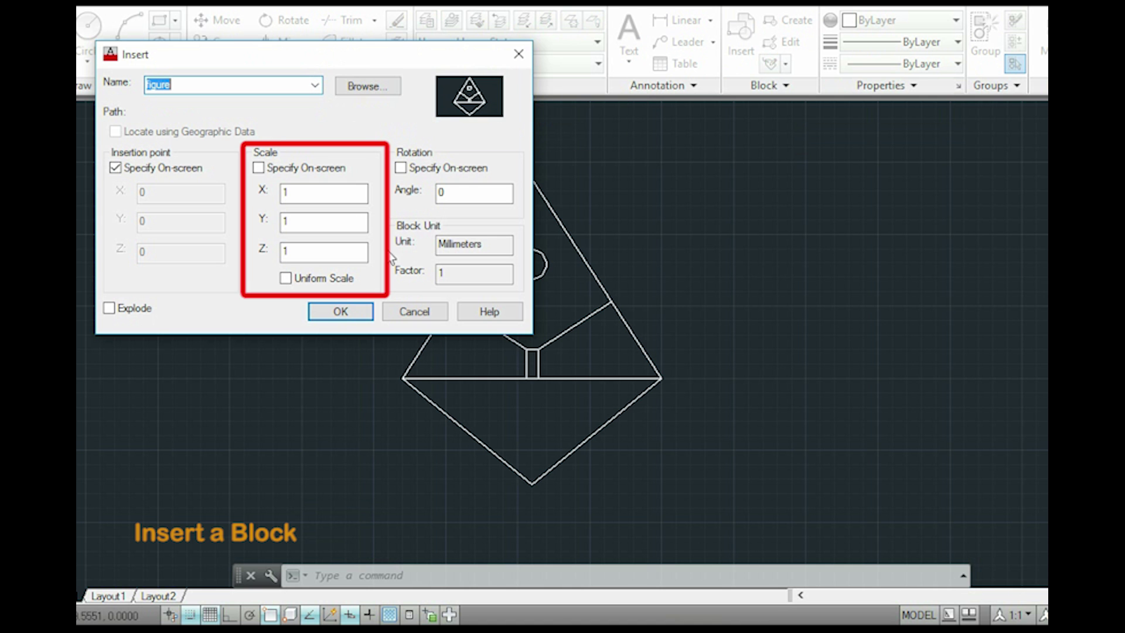
{"action": "left_click", "coordinate": [343, 313]}
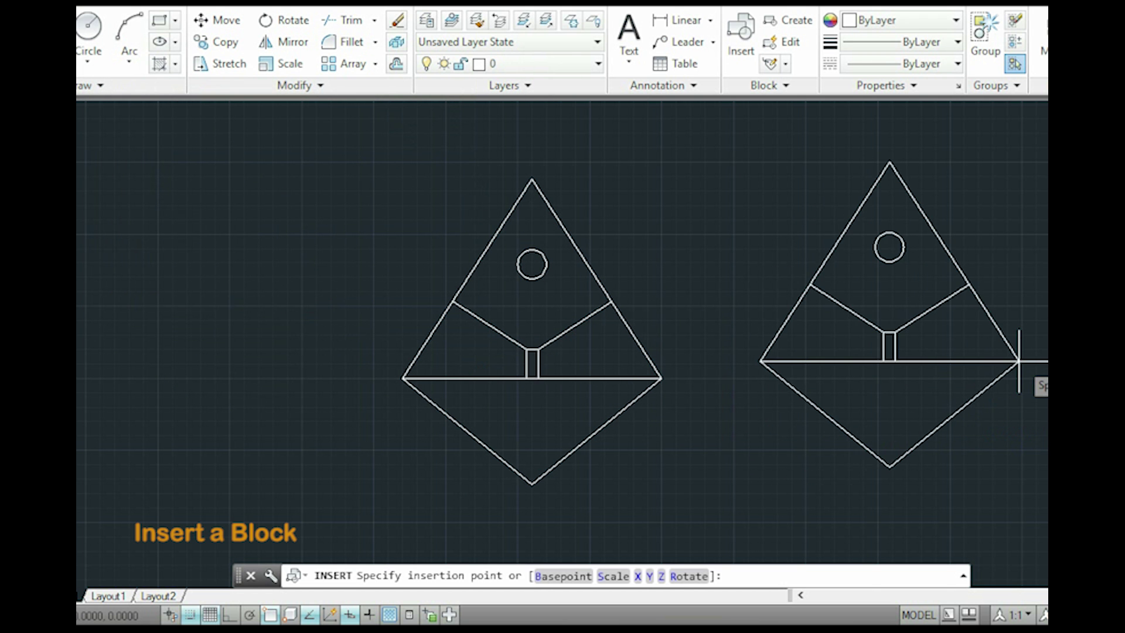
{"action": "left_click", "coordinate": [1020, 361]}
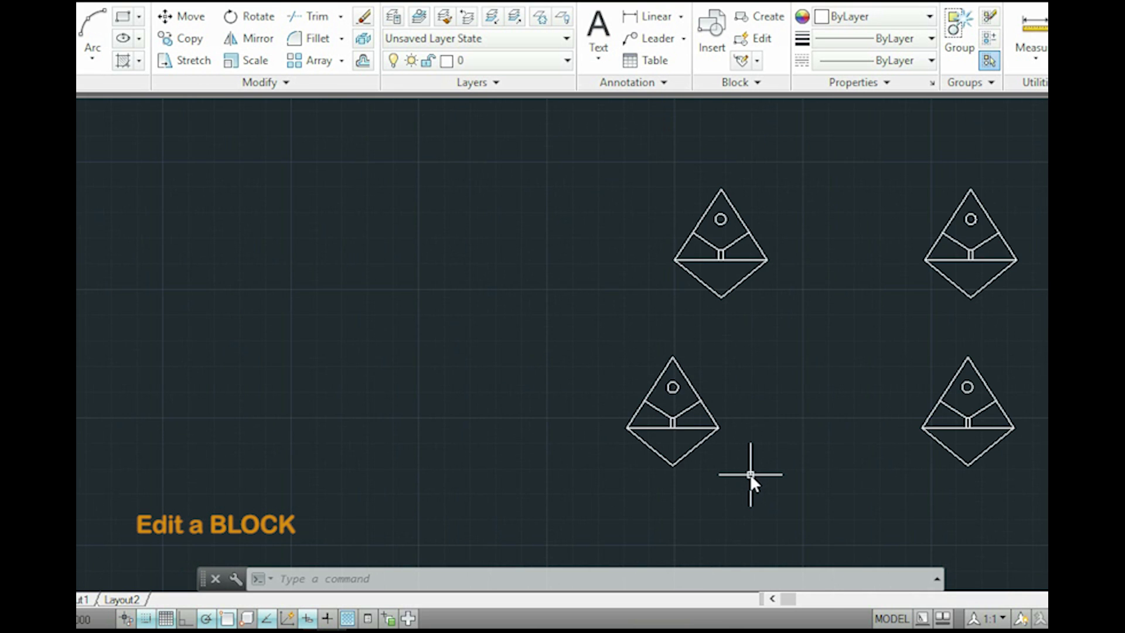
{"action": "scroll", "coordinate": [749, 474], "scroll_direction": "down", "scroll_amount": 1}
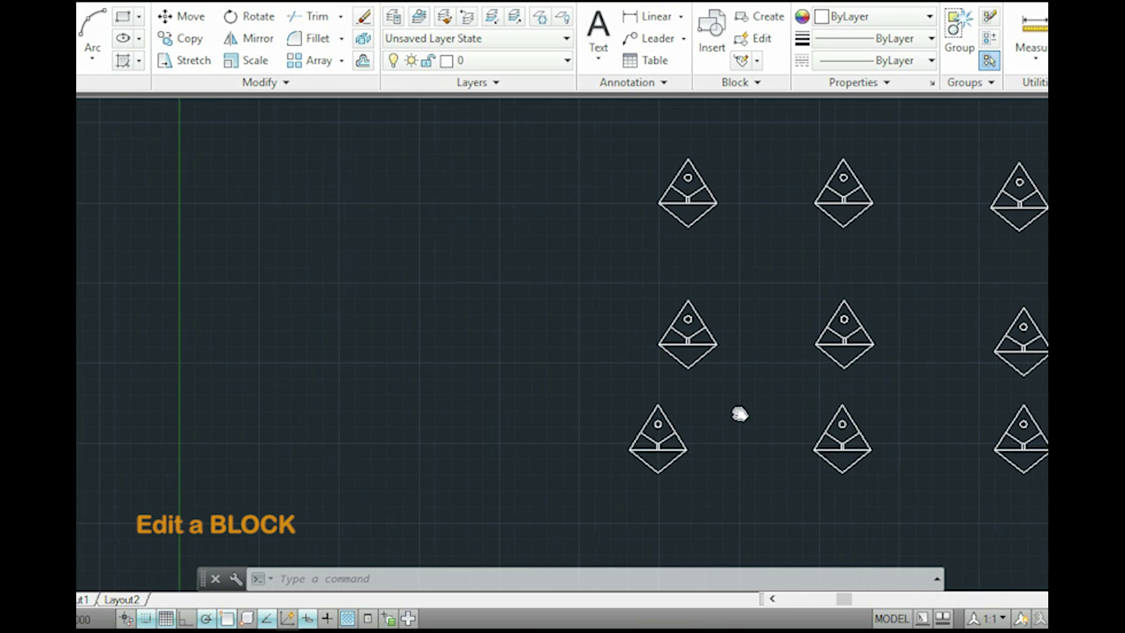
Step: Open the 'figure' block definition in the Block Editor
{"action": "middle_click_drag", "start_coordinate": [739, 413], "coordinate": [646, 413]}
{"action": "scroll", "coordinate": [613, 493], "scroll_direction": "up", "scroll_amount": 1}
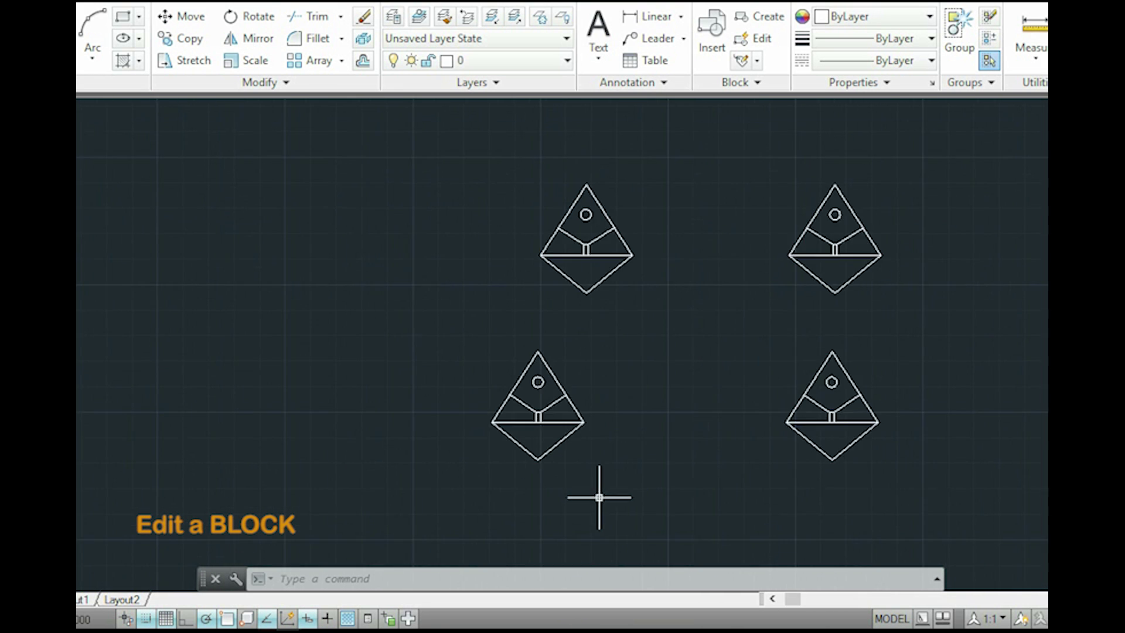
{"action": "scroll", "coordinate": [584, 462], "scroll_direction": "up", "scroll_amount": 1}
{"action": "middle_click_drag", "start_coordinate": [594, 458], "coordinate": [663, 450]}
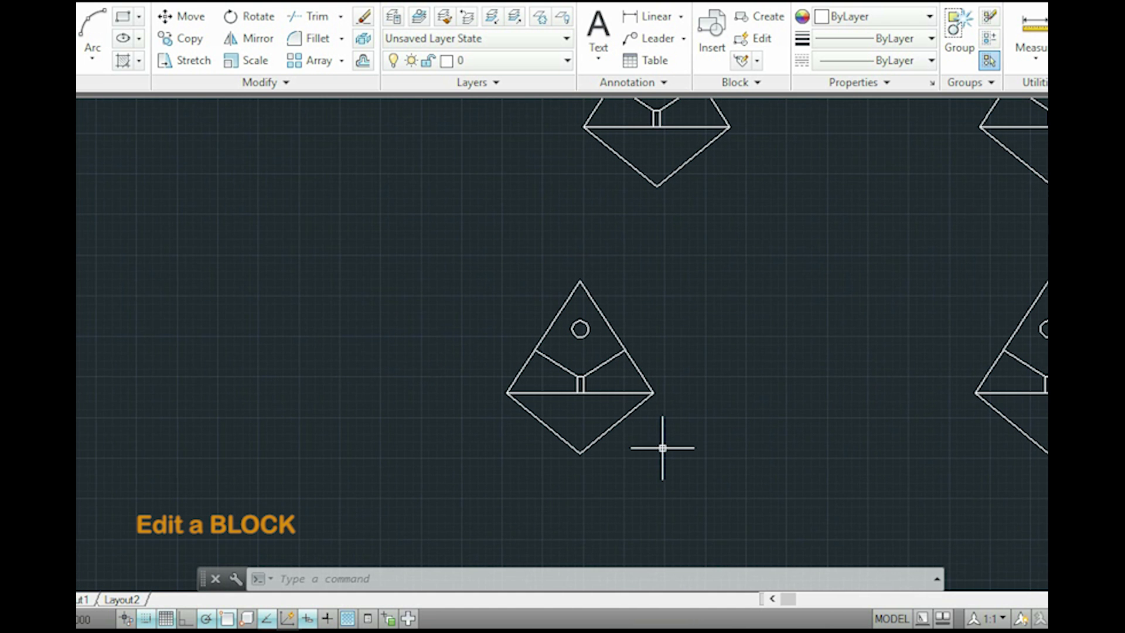
{"action": "left_click", "coordinate": [764, 39]}
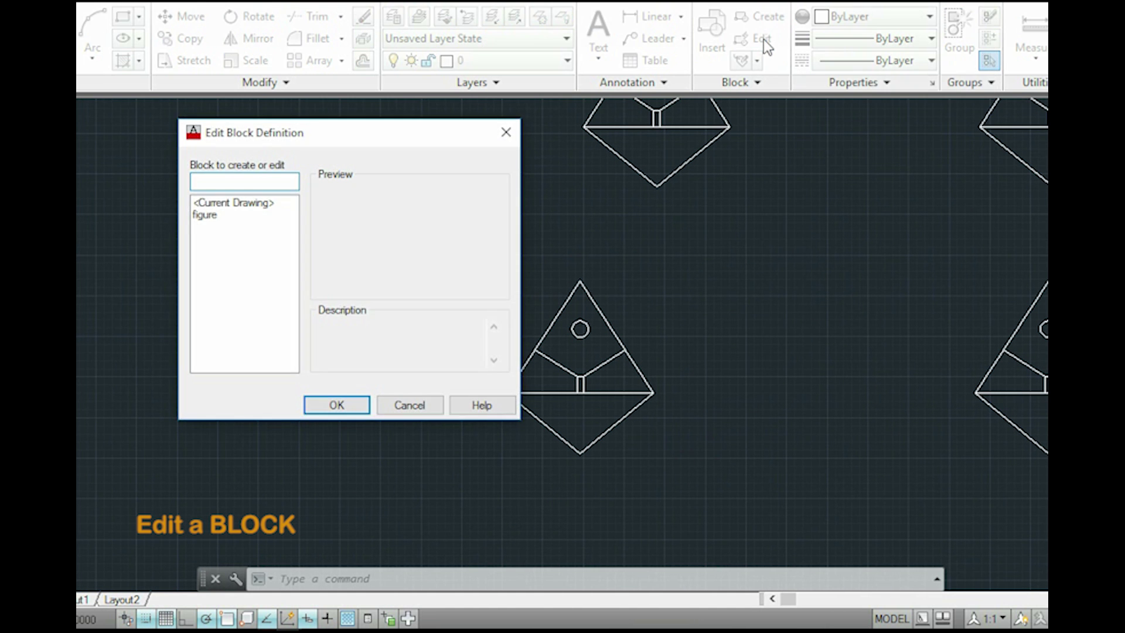
{"action": "left_click", "coordinate": [207, 216]}
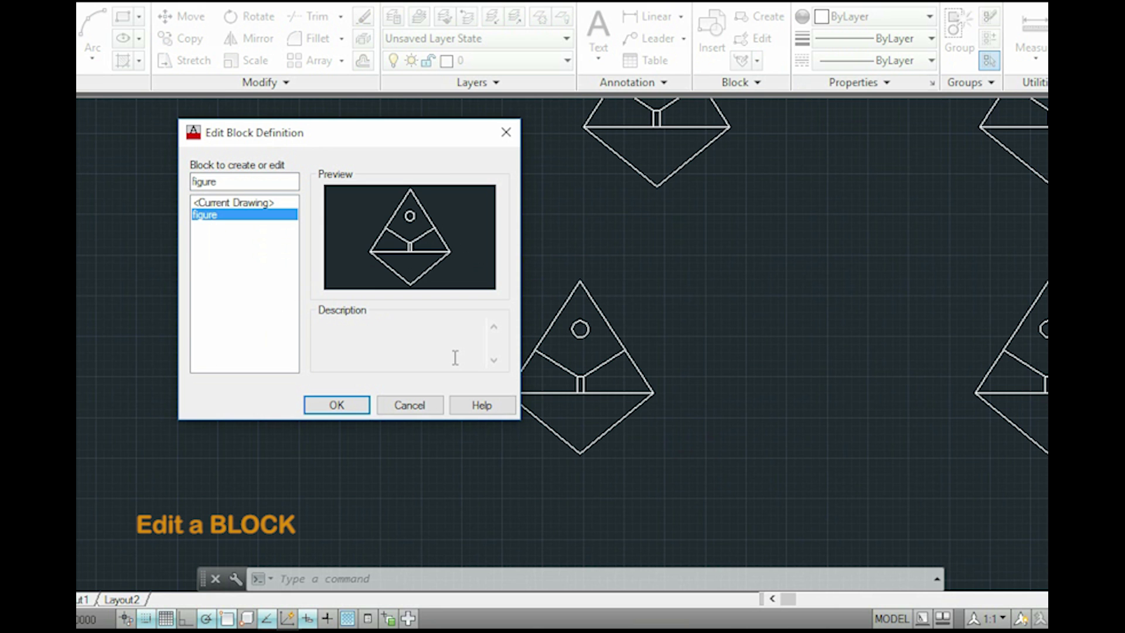
{"action": "left_click", "coordinate": [336, 406]}
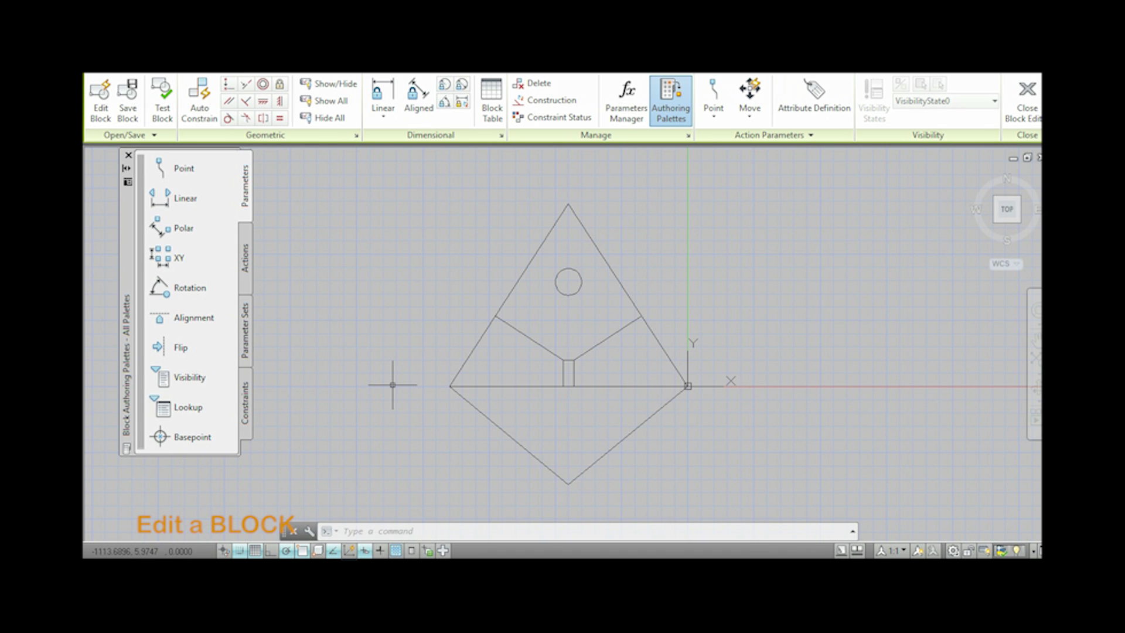
Step: Delete the small circle from block 'figure' and save the block
{"action": "left_click", "coordinate": [578, 292]}
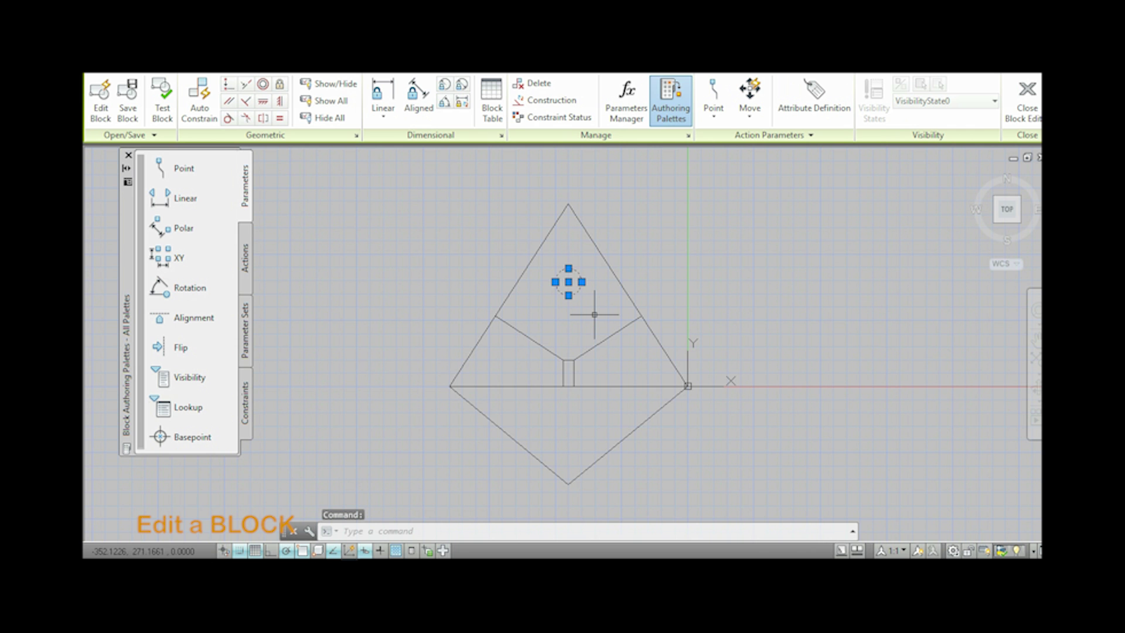
{"action": "key", "text": "Delete"}
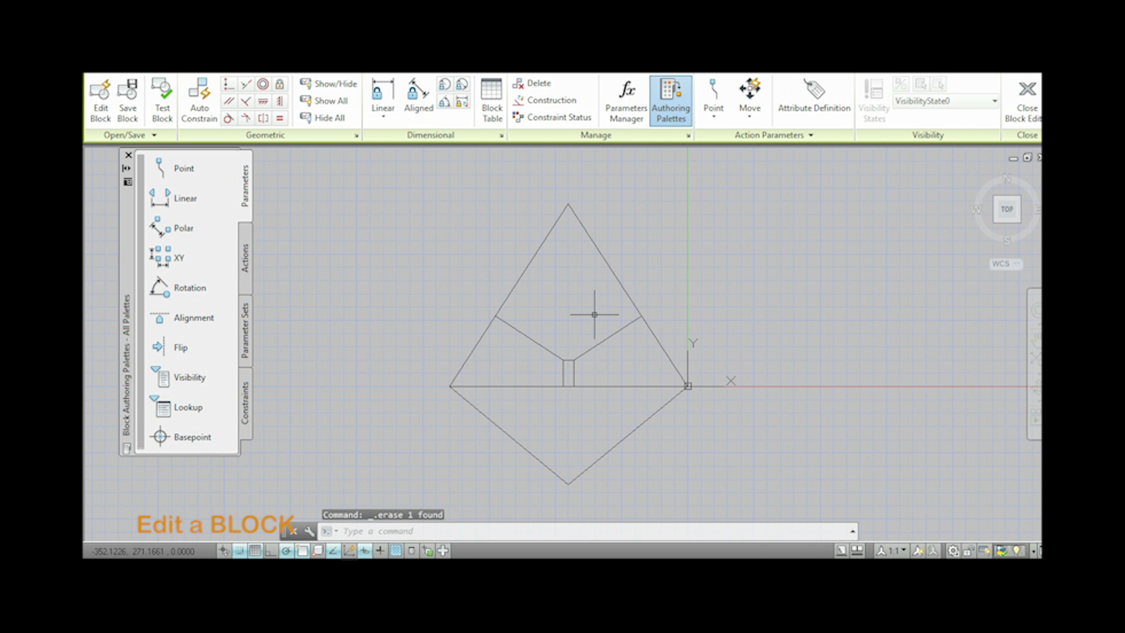
{"action": "left_click", "coordinate": [129, 99]}
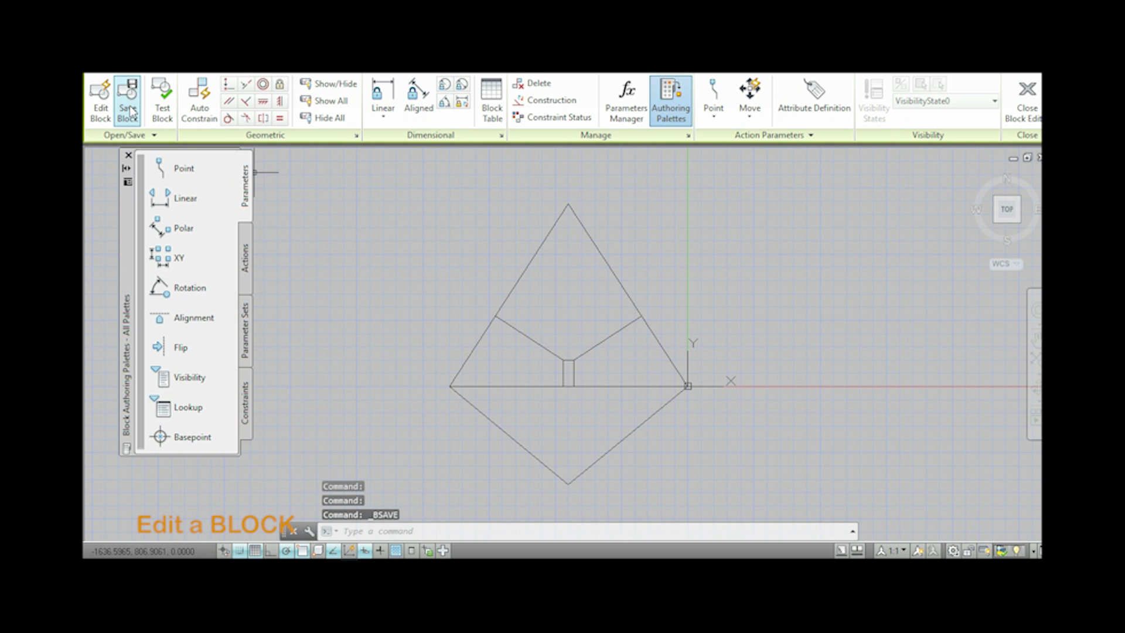
Step: Close the Block Editor and view the copies, now shown without the circle
{"action": "left_click", "coordinate": [1028, 99]}
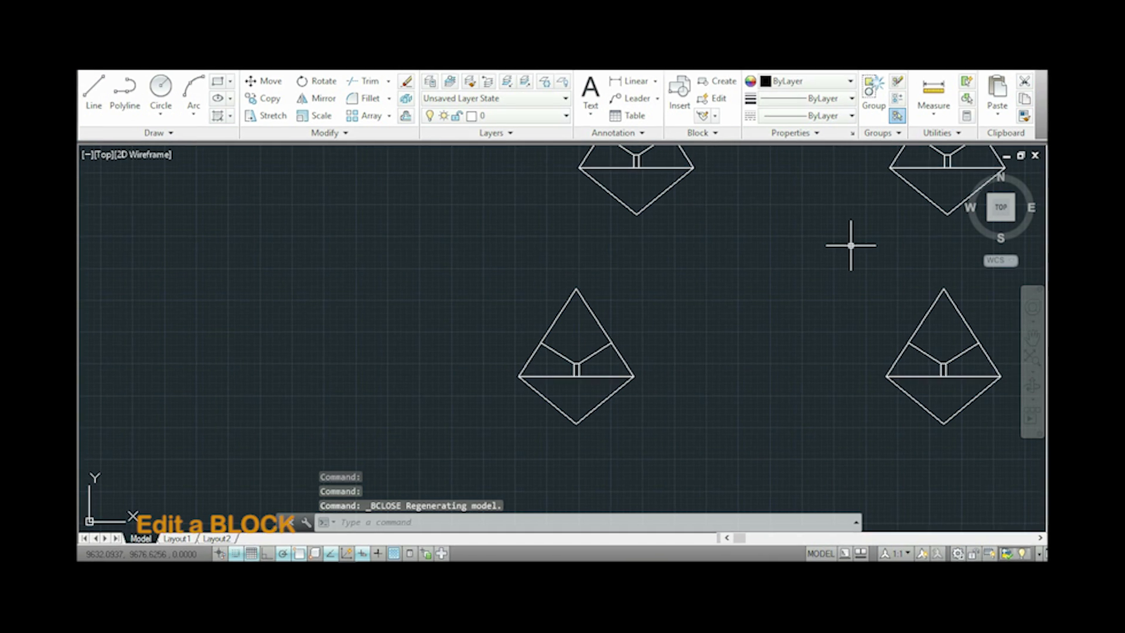
{"action": "middle_click_drag", "start_coordinate": [844, 238], "coordinate": [615, 369]}
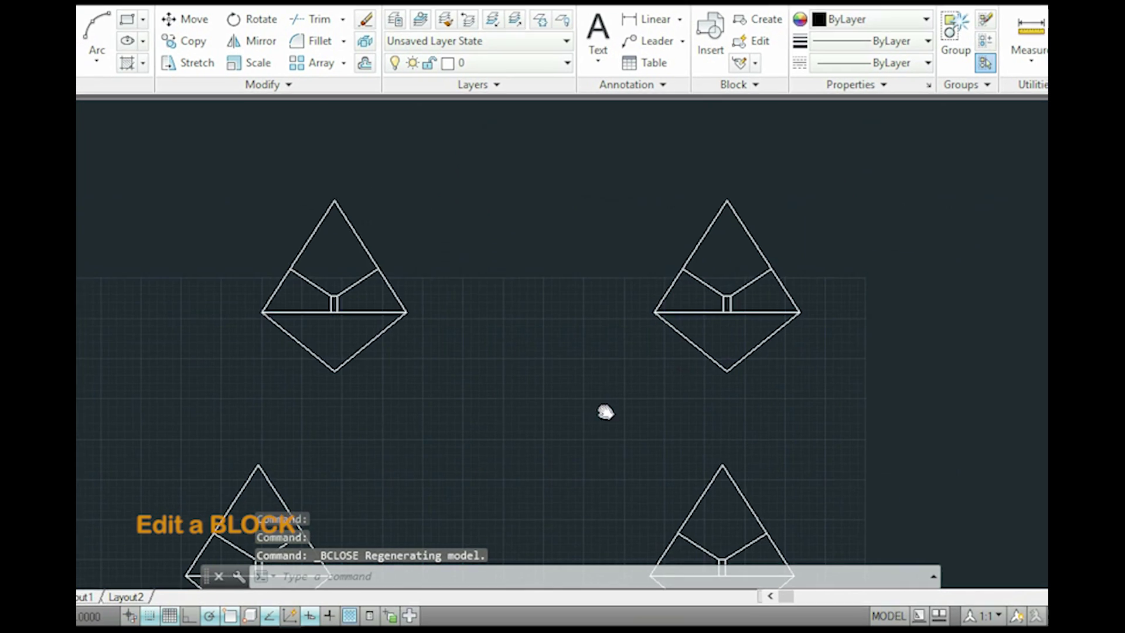
{"action": "scroll", "coordinate": [605, 412], "scroll_direction": "down", "scroll_amount": 1}
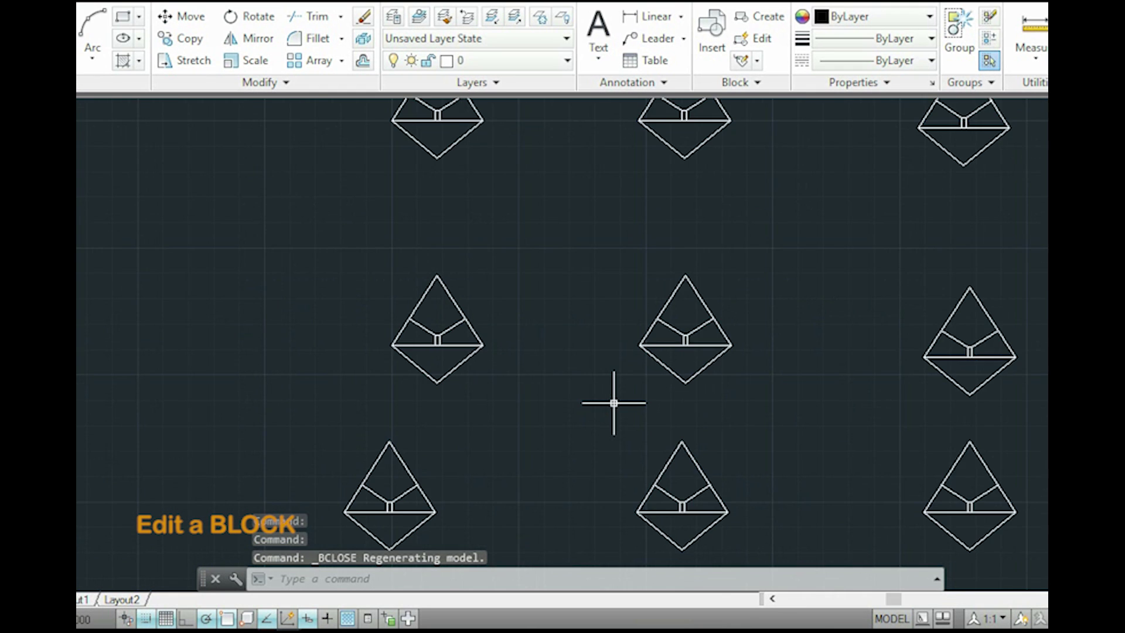
{"action": "scroll", "coordinate": [606, 412], "scroll_direction": "down", "scroll_amount": 1}
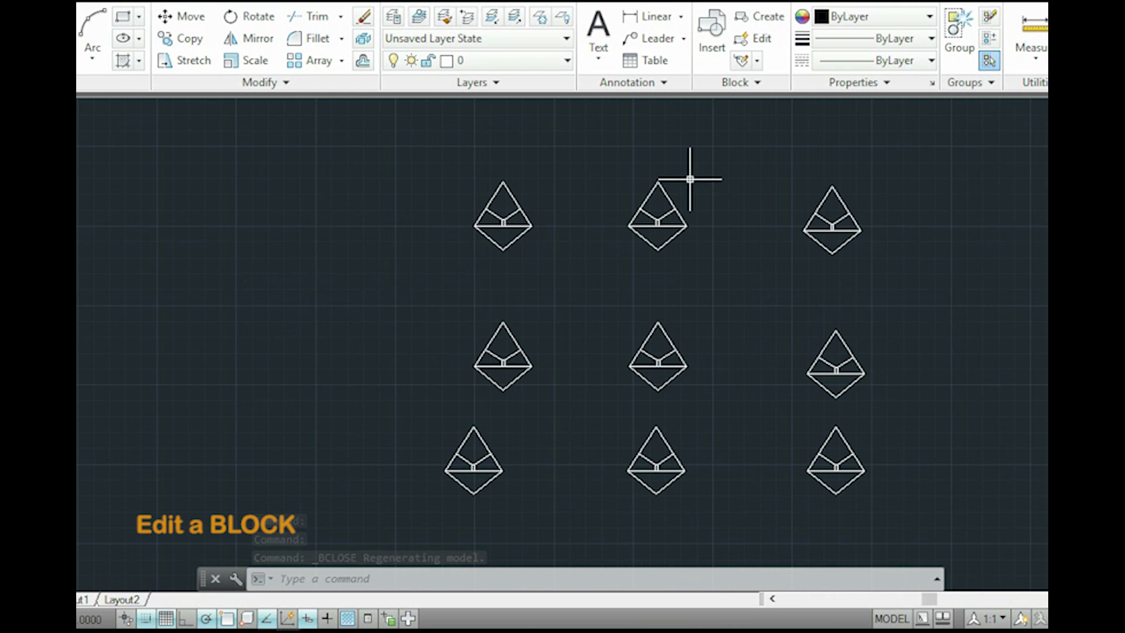